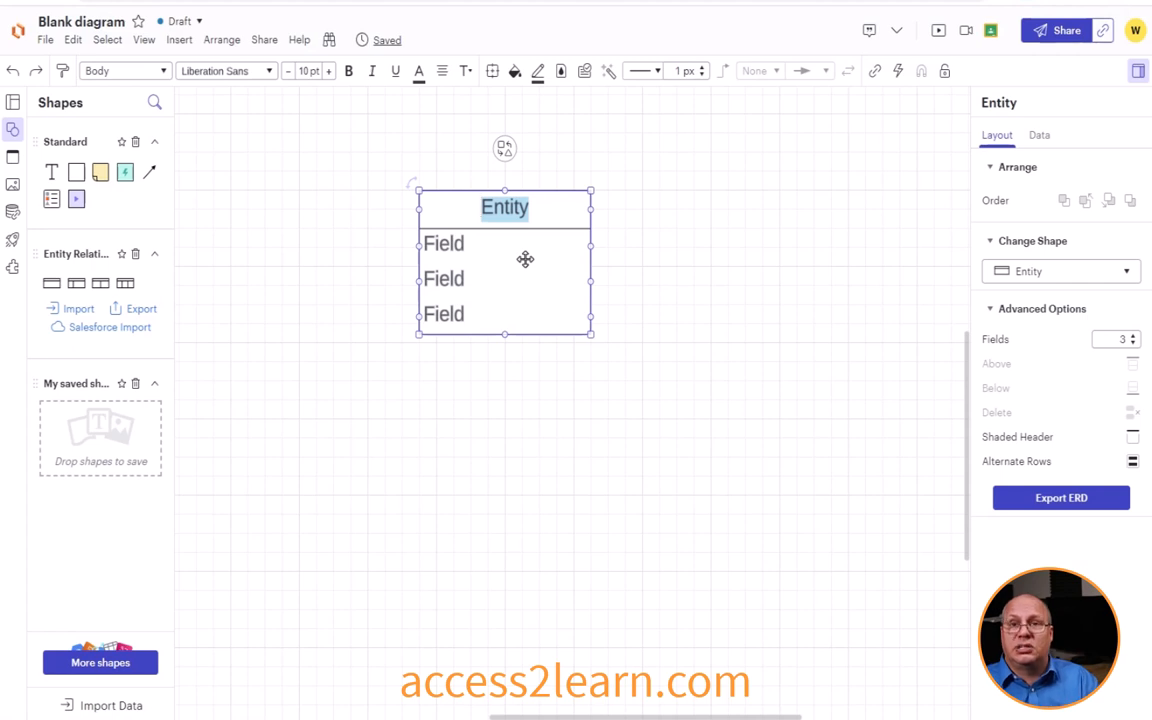
# Title the new entity Customers
pyautogui.write('Cus')
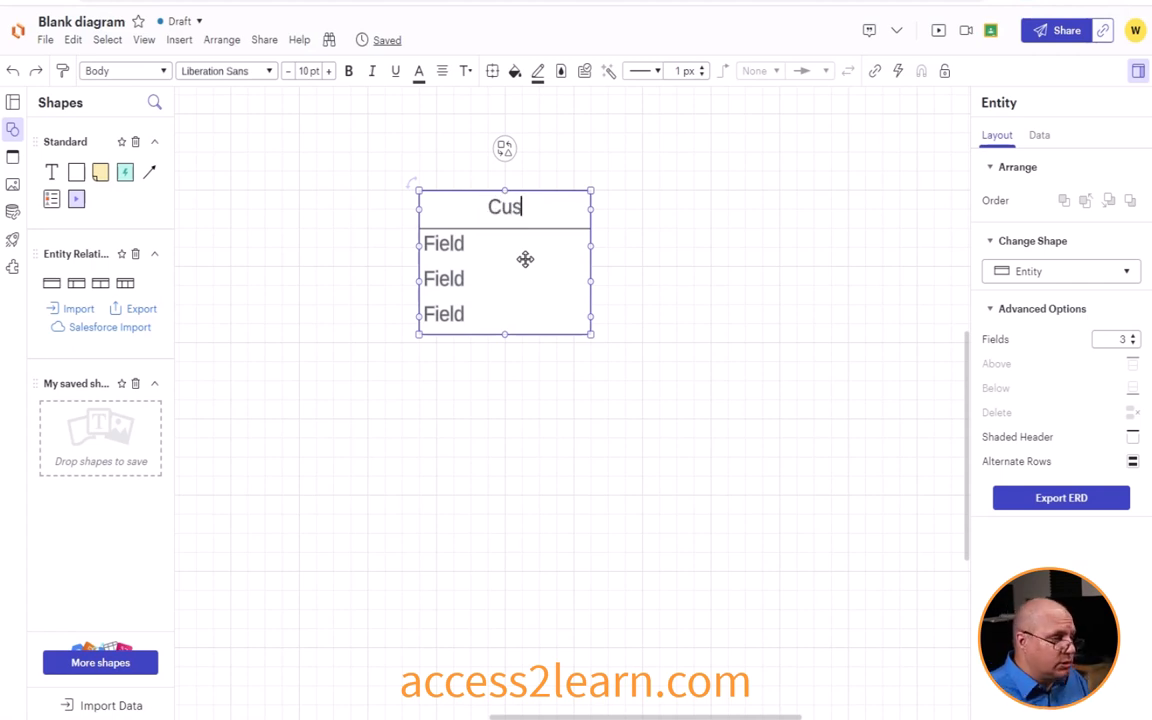
pyautogui.write('tomer')
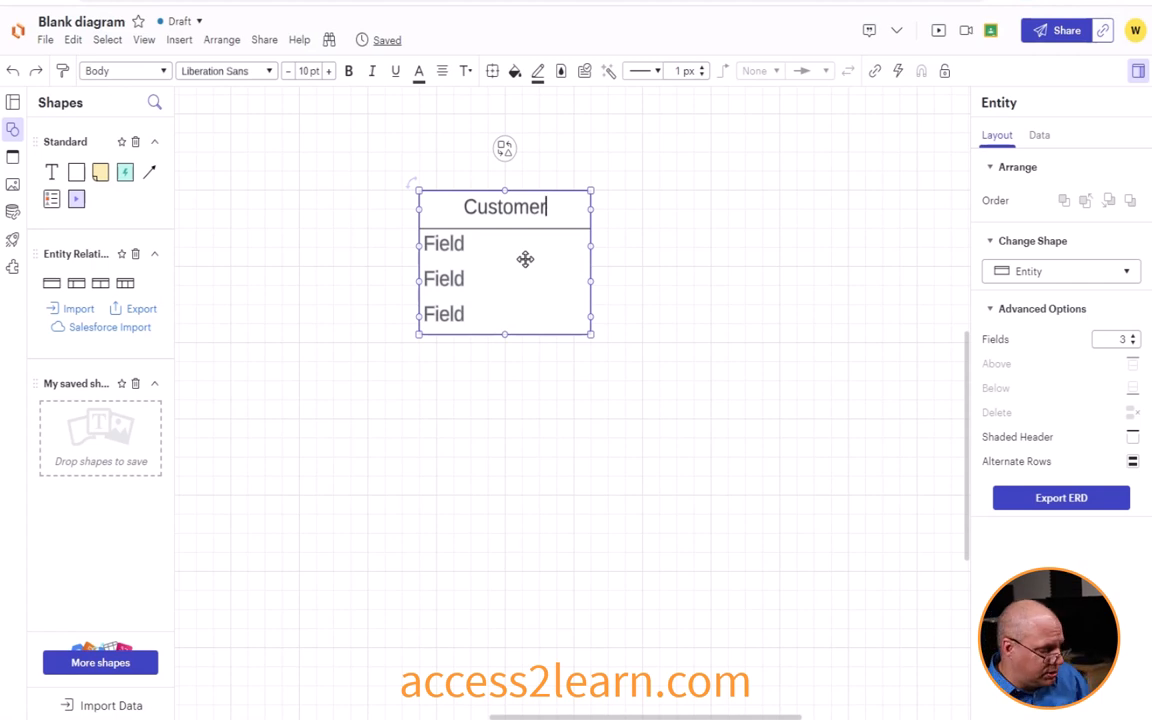
pyautogui.write('s')
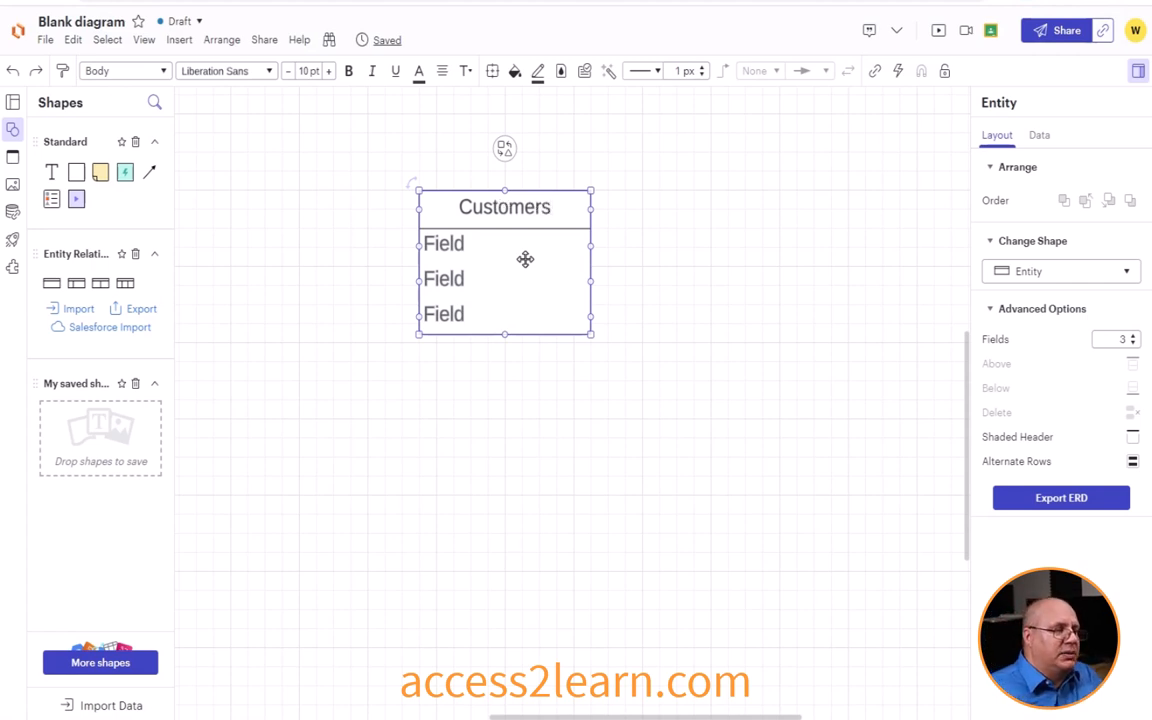
pyautogui.click(628, 284)
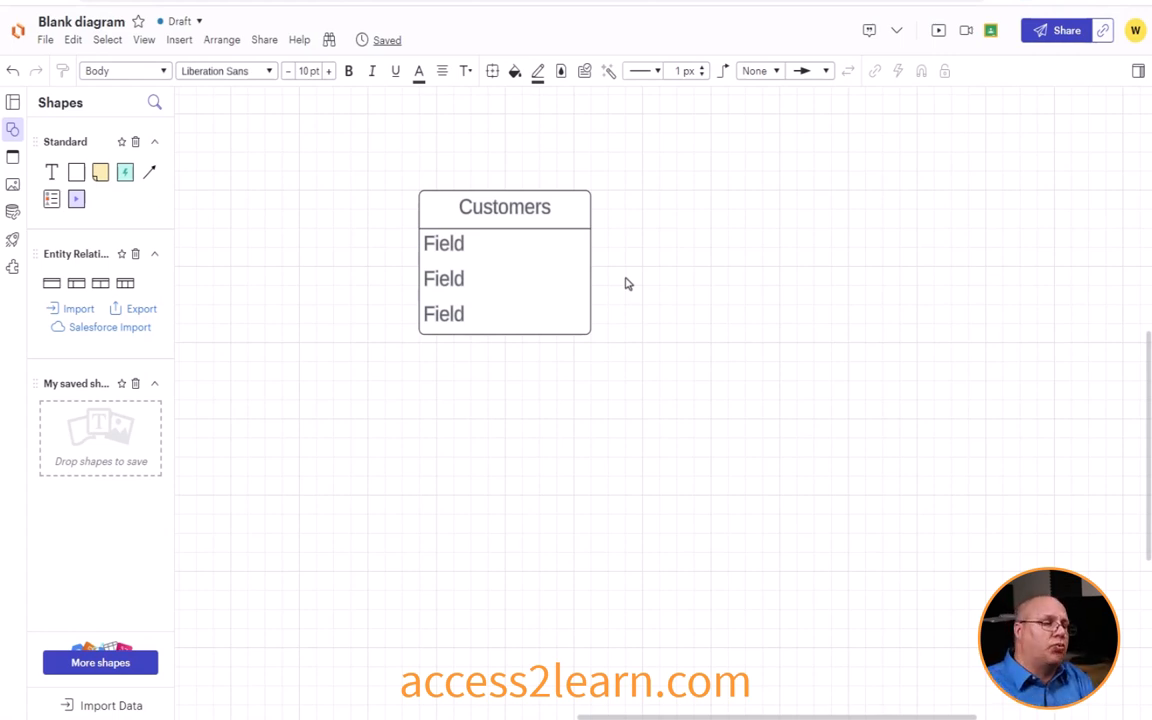
# Name the three fields of the Customers entity CustomerID, FirstName and LastName, in that order
pyautogui.click(541, 259)
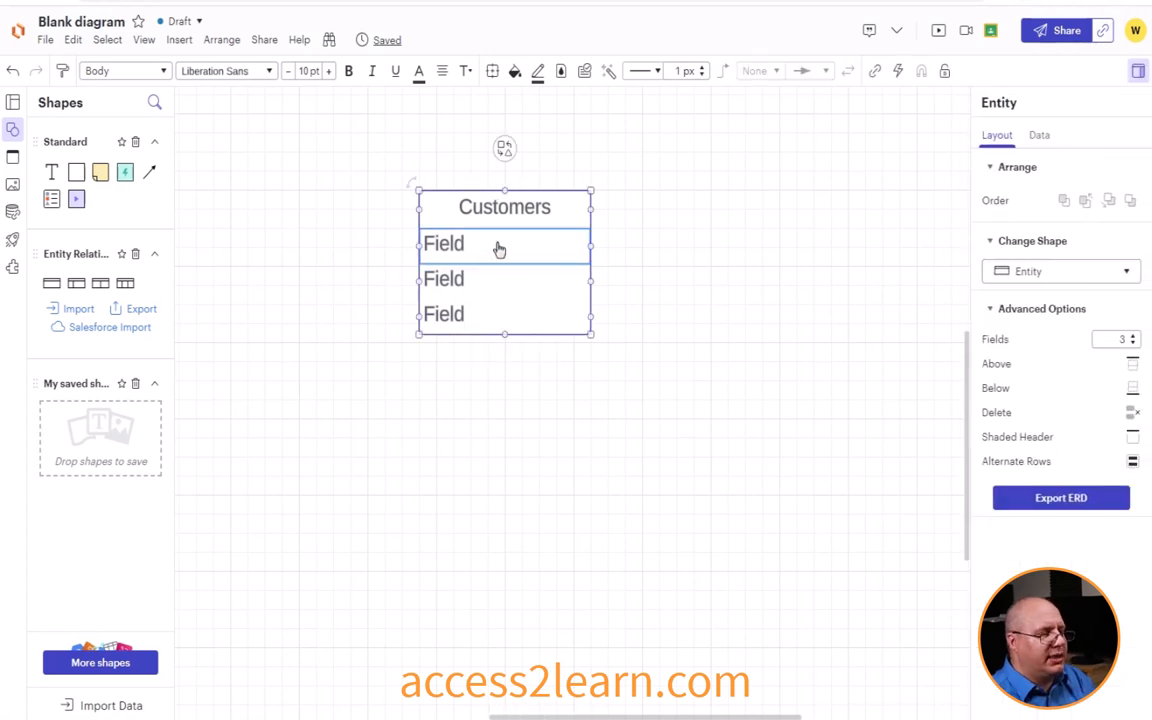
pyautogui.doubleClick(497, 249)
pyautogui.write('CustomerID')
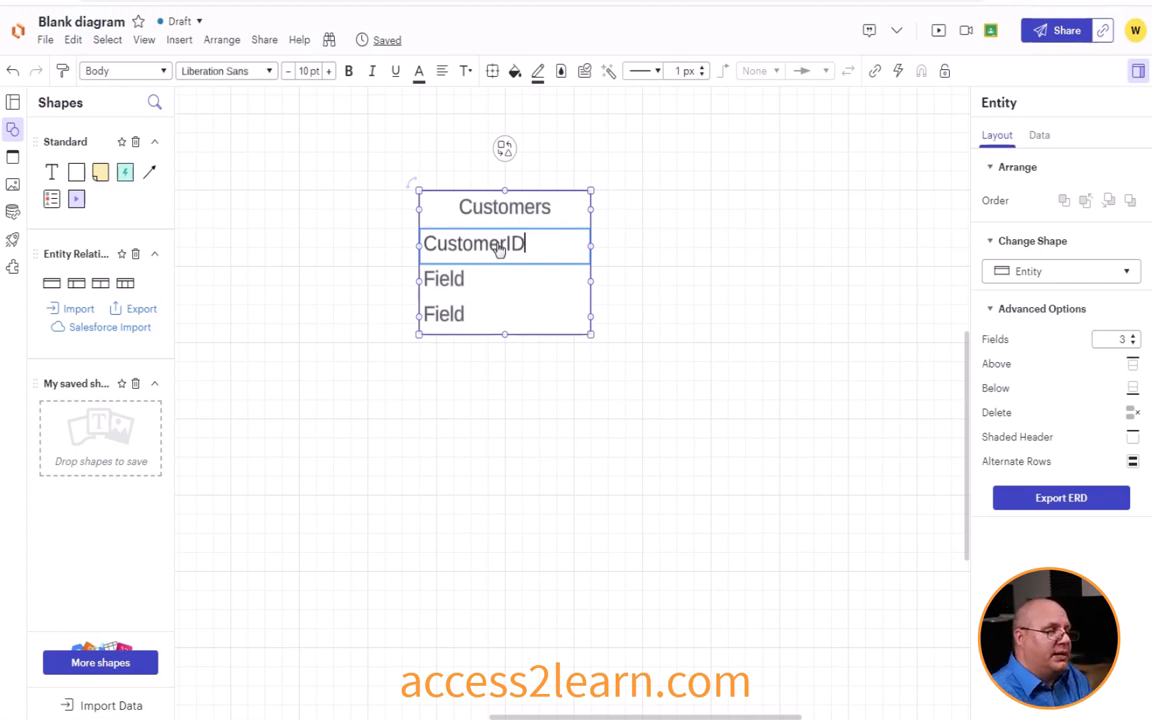
pyautogui.doubleClick(465, 278)
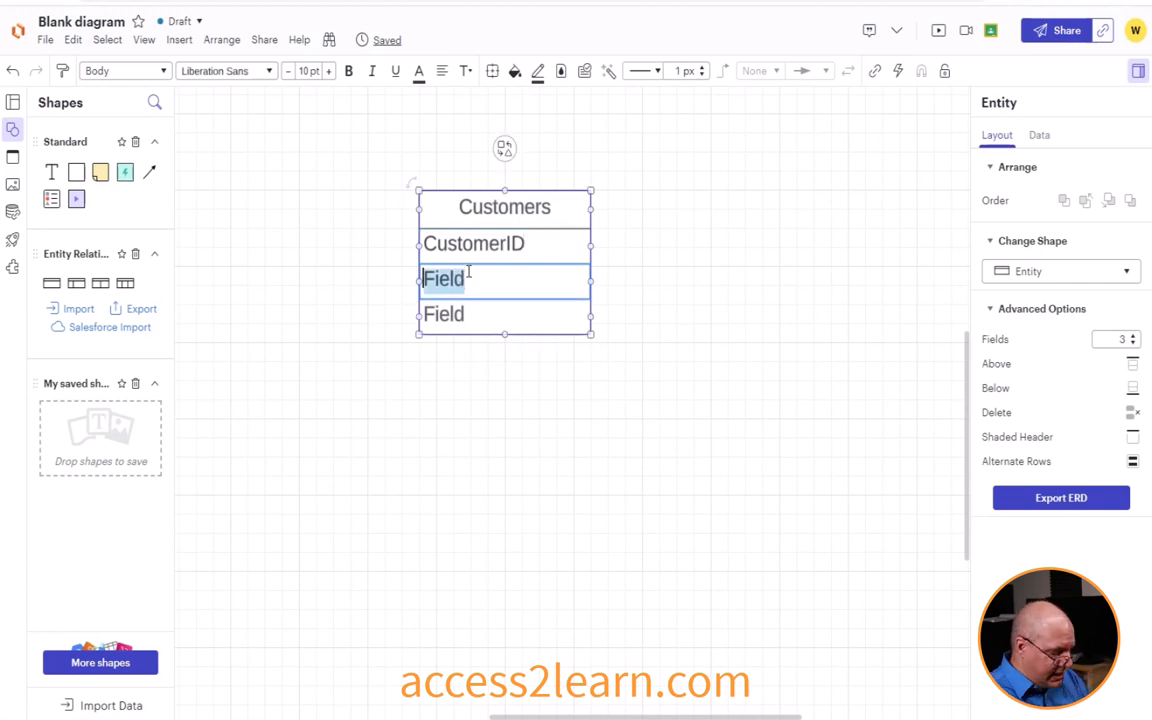
pyautogui.write('FirstName')
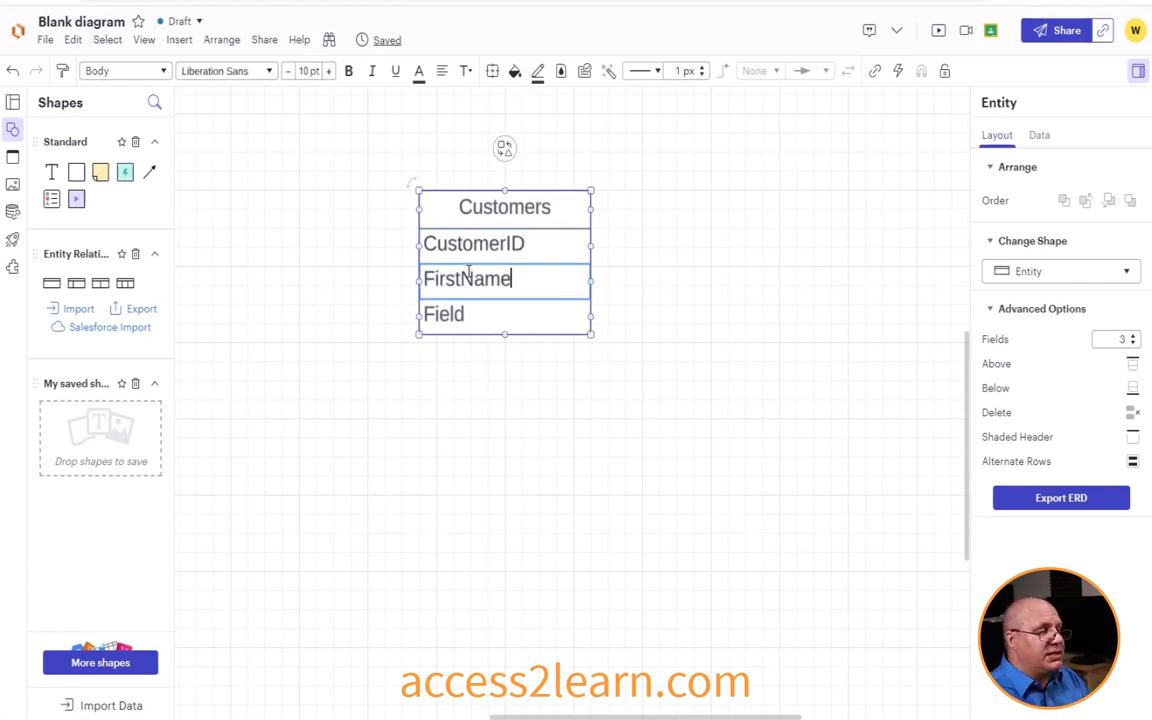
pyautogui.doubleClick(441, 316)
pyautogui.write('L')
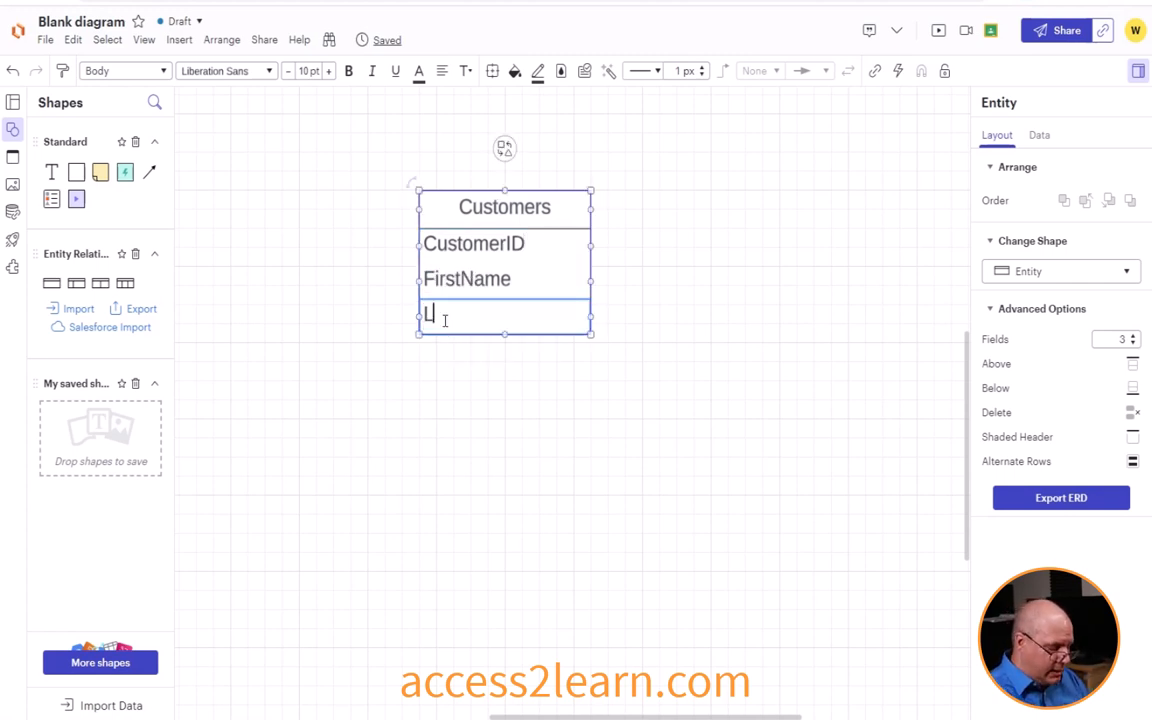
pyautogui.write('astNa')
pyautogui.press('BackSpace')
pyautogui.press('BackSpace')
pyautogui.write('tName')
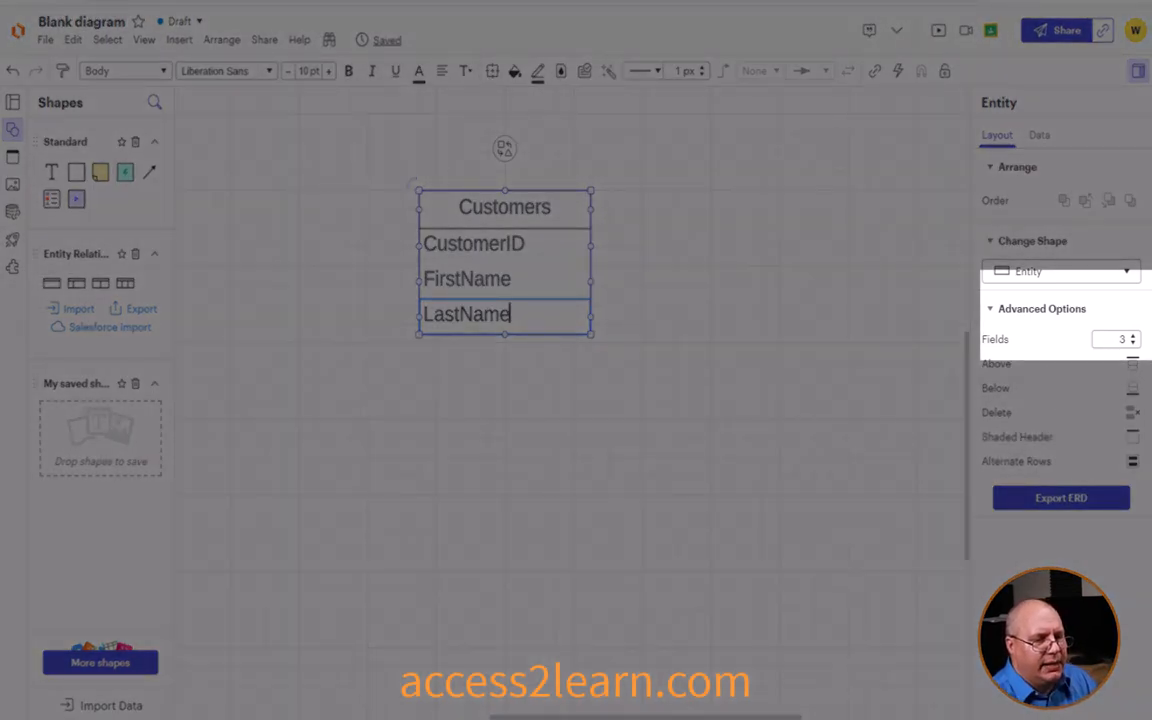
# Increase the number of fields in the Customers entity to 8
pyautogui.click(1132, 336)
pyautogui.click(1132, 336)
pyautogui.click(1132, 336)
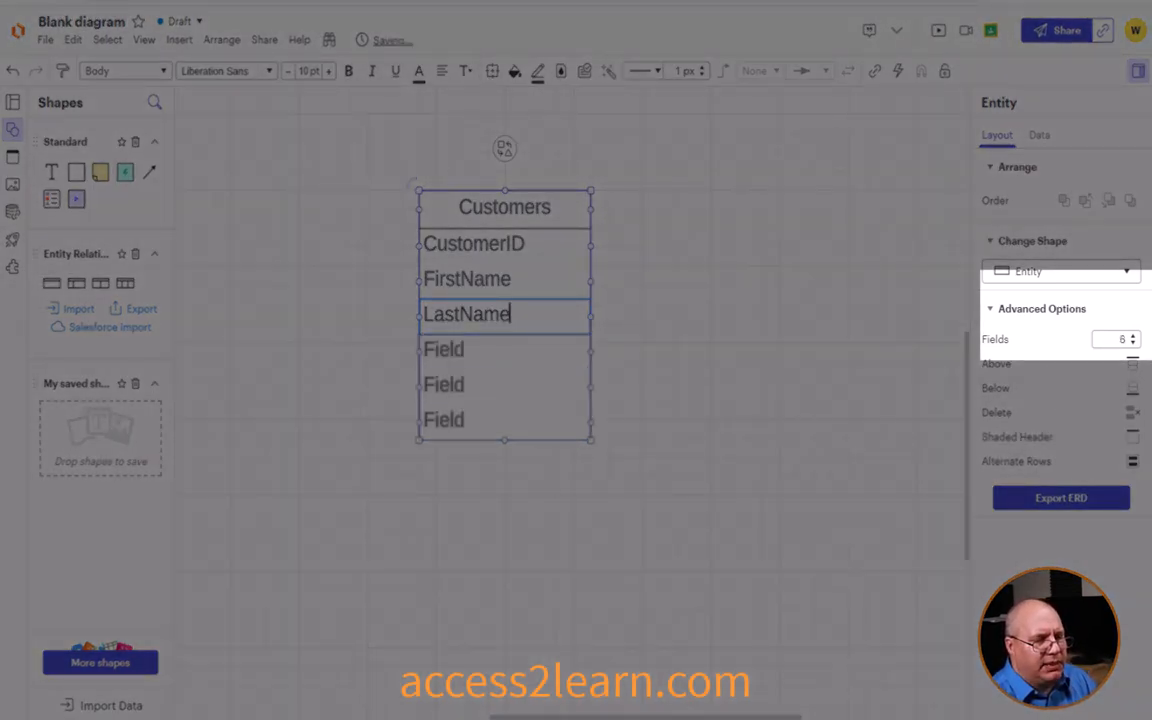
pyautogui.click(1132, 336)
pyautogui.click(1132, 336)
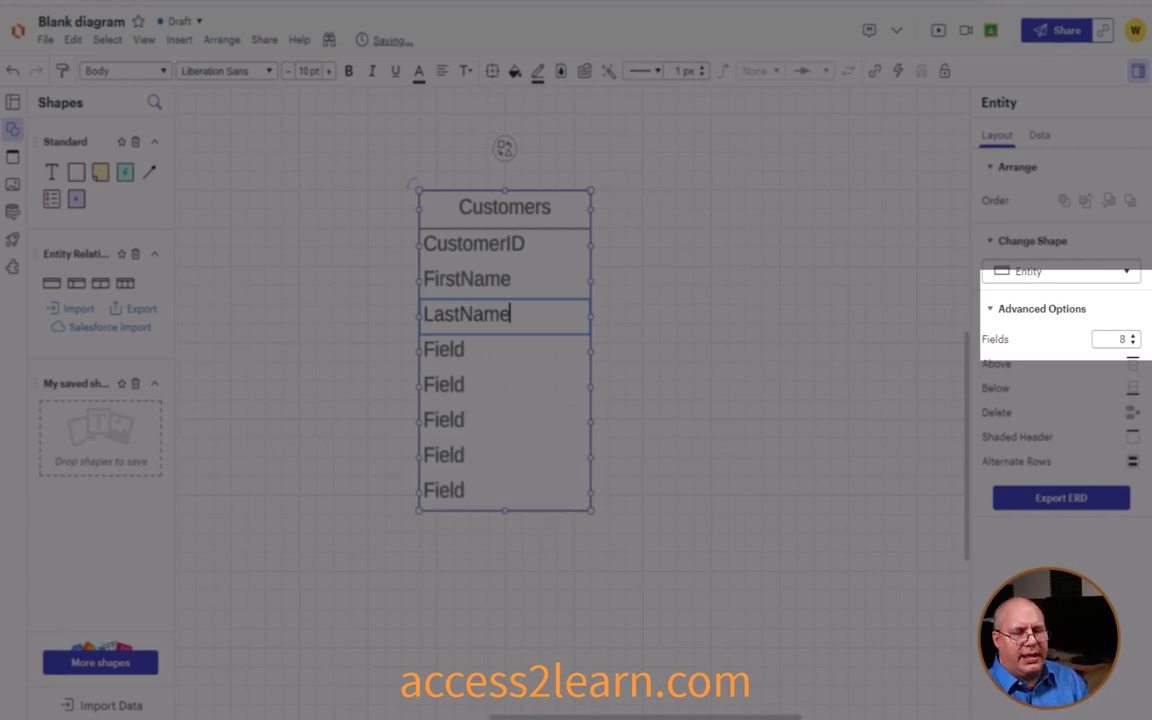
# Name the fourth and fifth fields of the Customers entity email and phoneNum
pyautogui.doubleClick(478, 354)
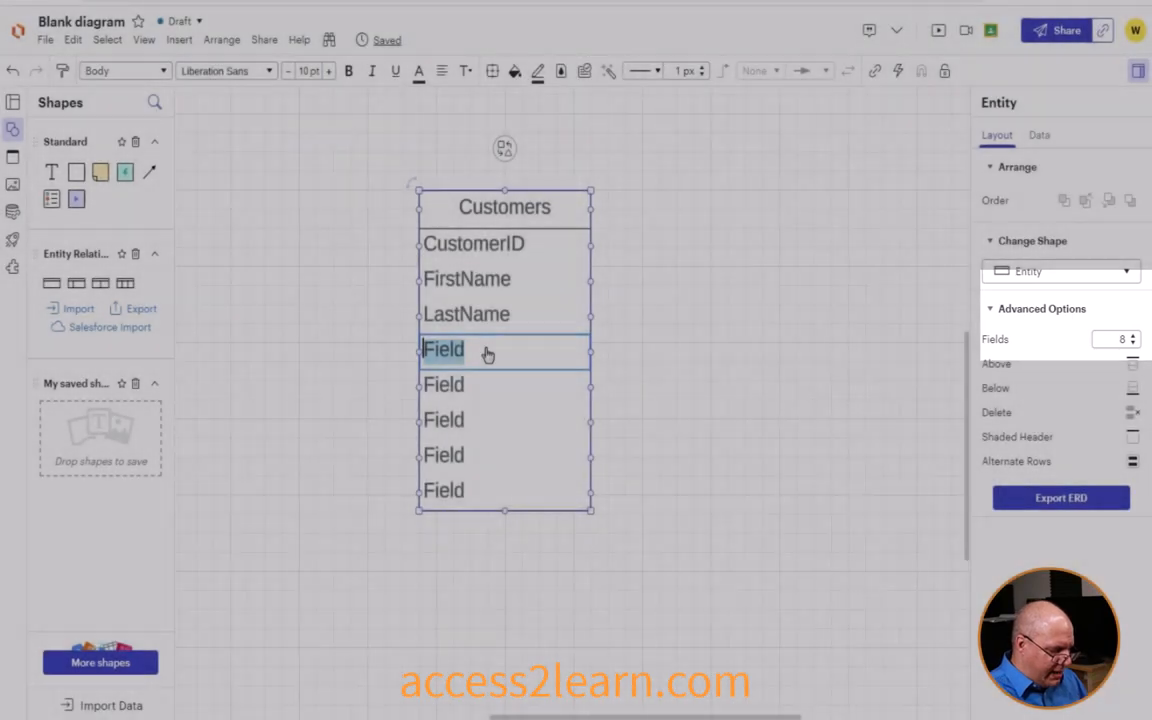
pyautogui.write('email')
pyautogui.doubleClick(463, 380)
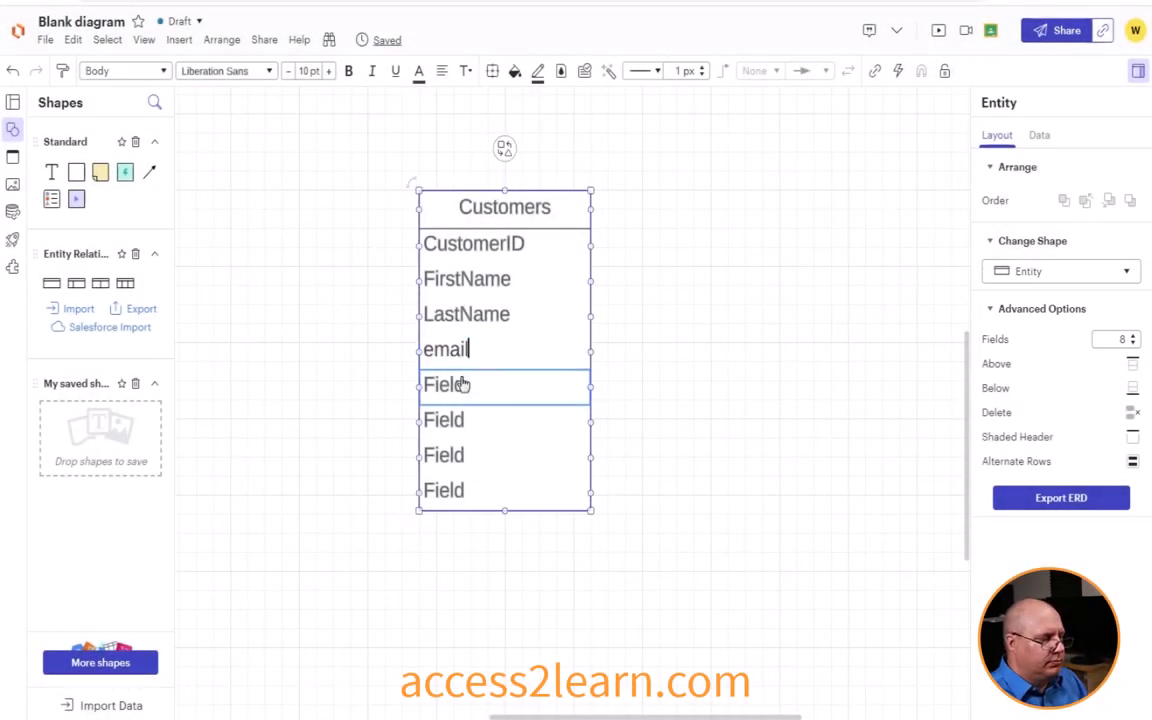
pyautogui.write('phoneNum')
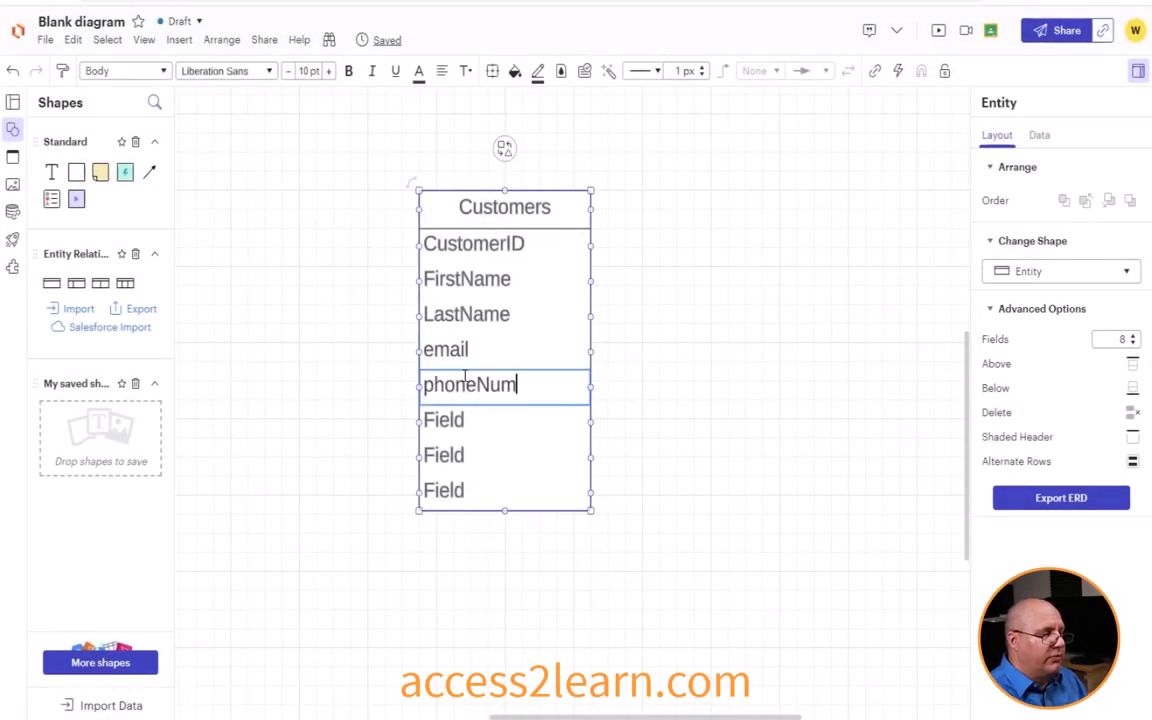
# Name the last three fields of the Customers entity StreetAddr, City and PostalCode
pyautogui.doubleClick(450, 416)
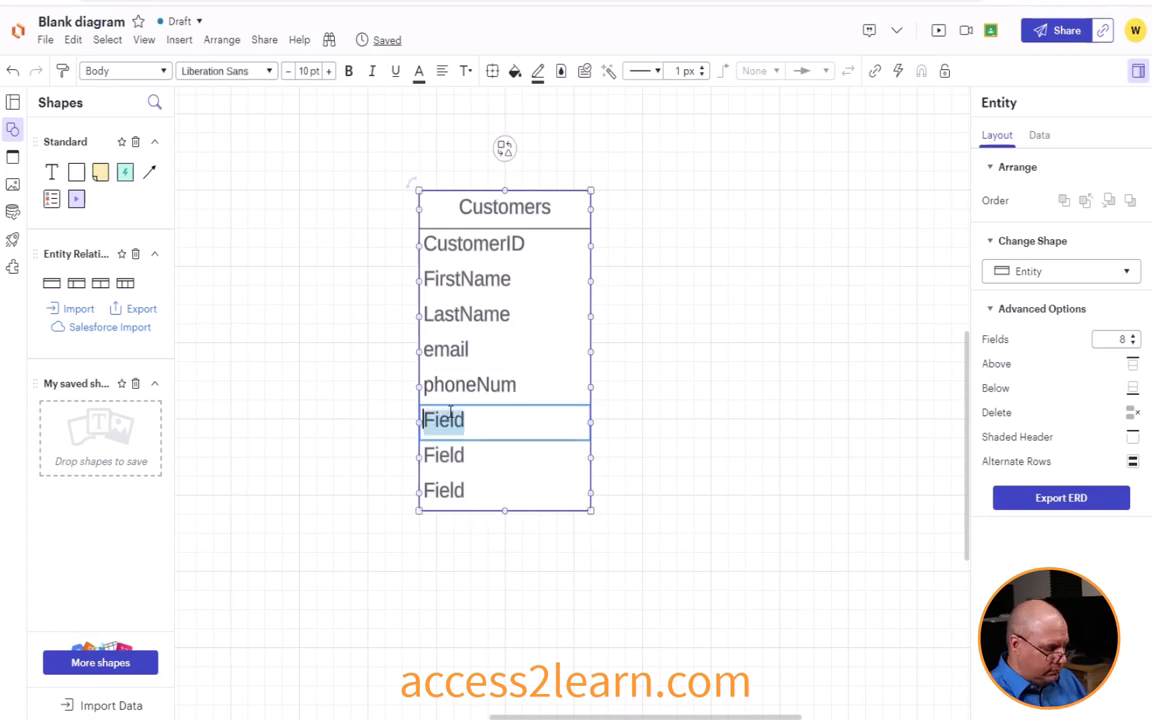
pyautogui.write('Street')
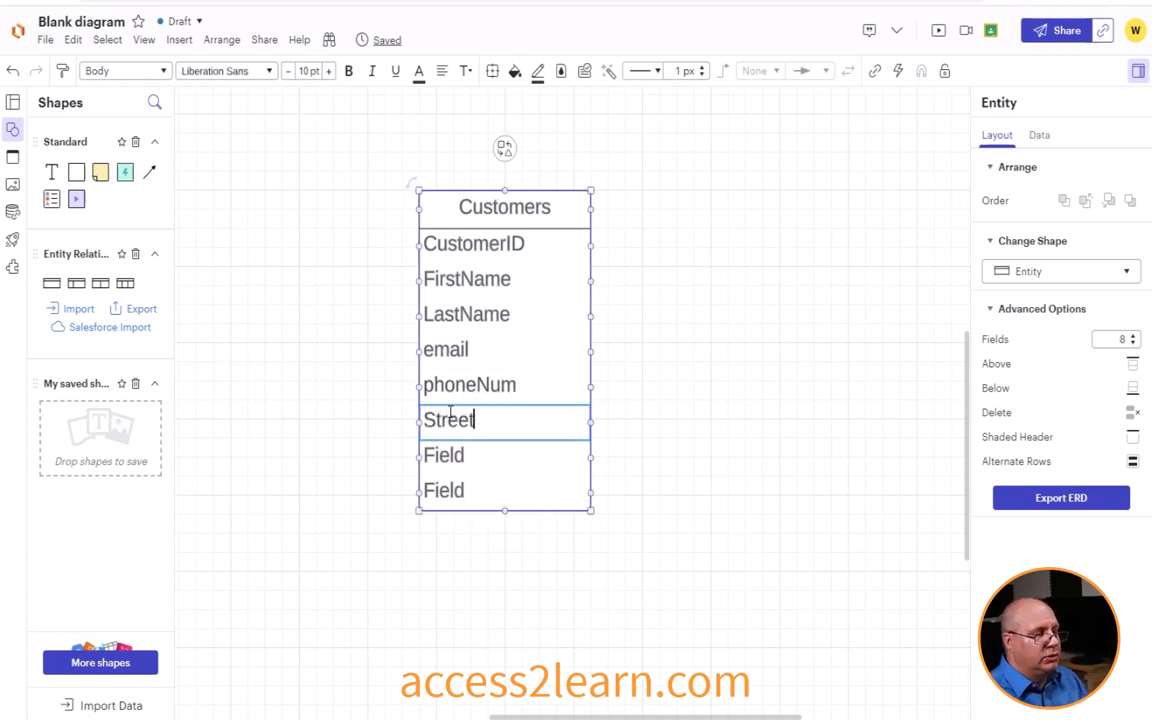
pyautogui.write('Add')
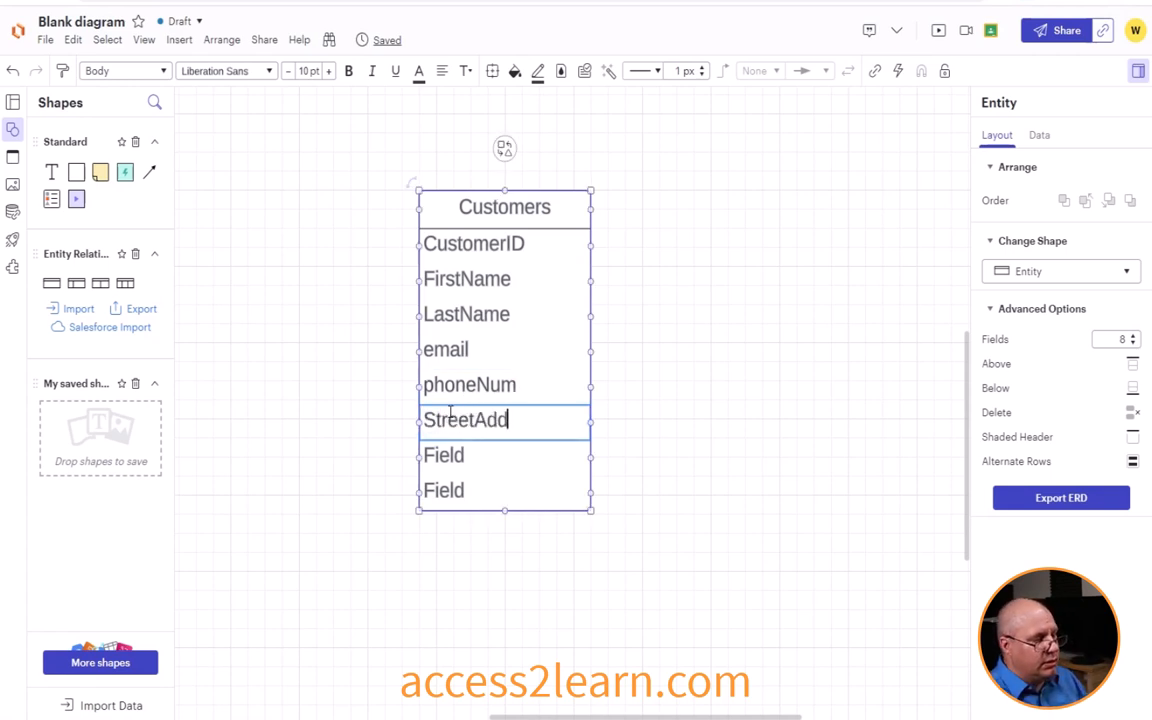
pyautogui.write('r')
pyautogui.doubleClick(455, 458)
pyautogui.write('City')
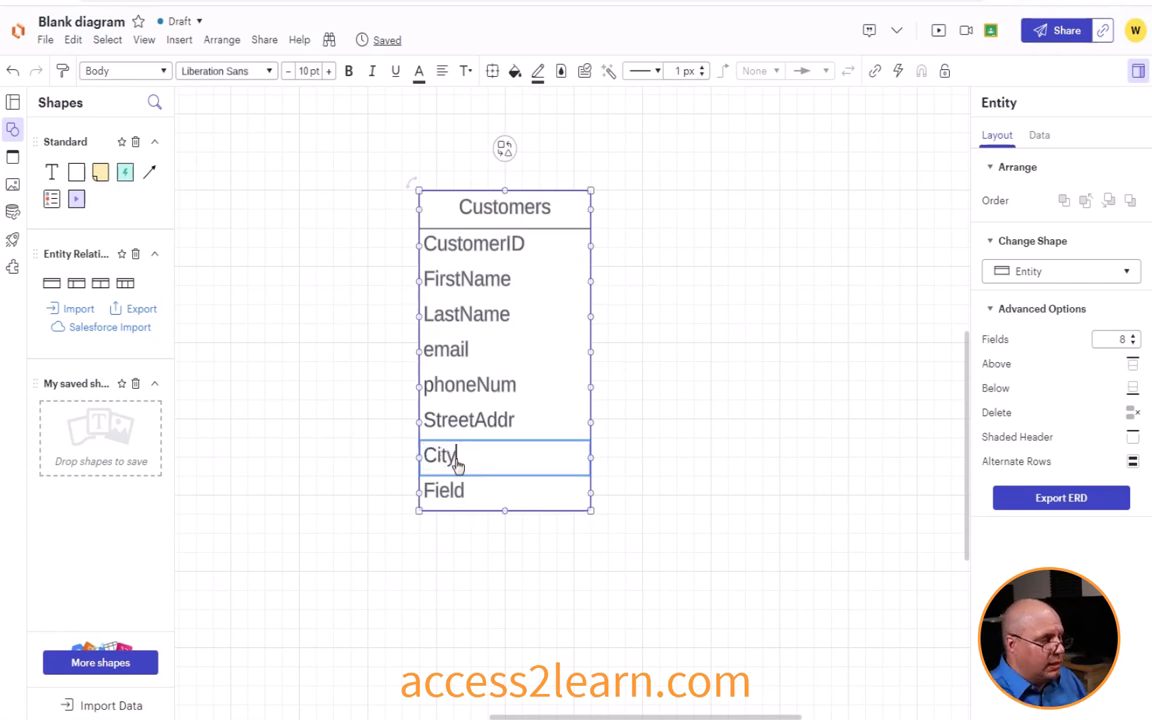
pyautogui.doubleClick(442, 485)
pyautogui.write('P')
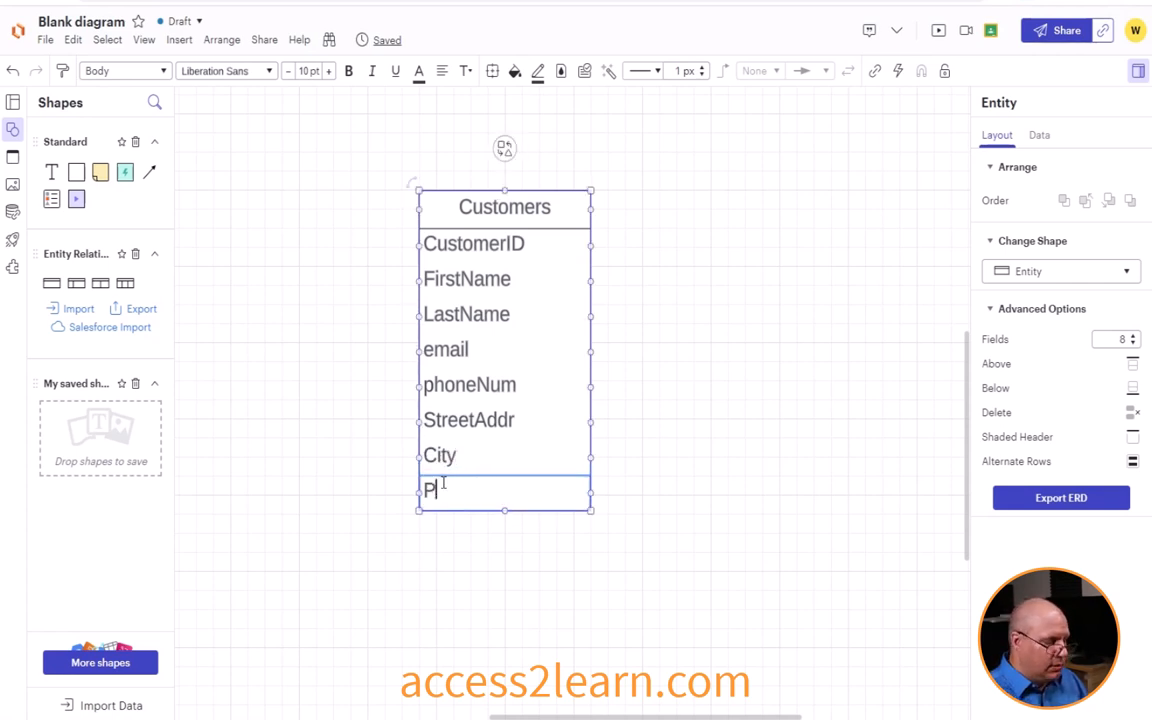
pyautogui.write('ostal')
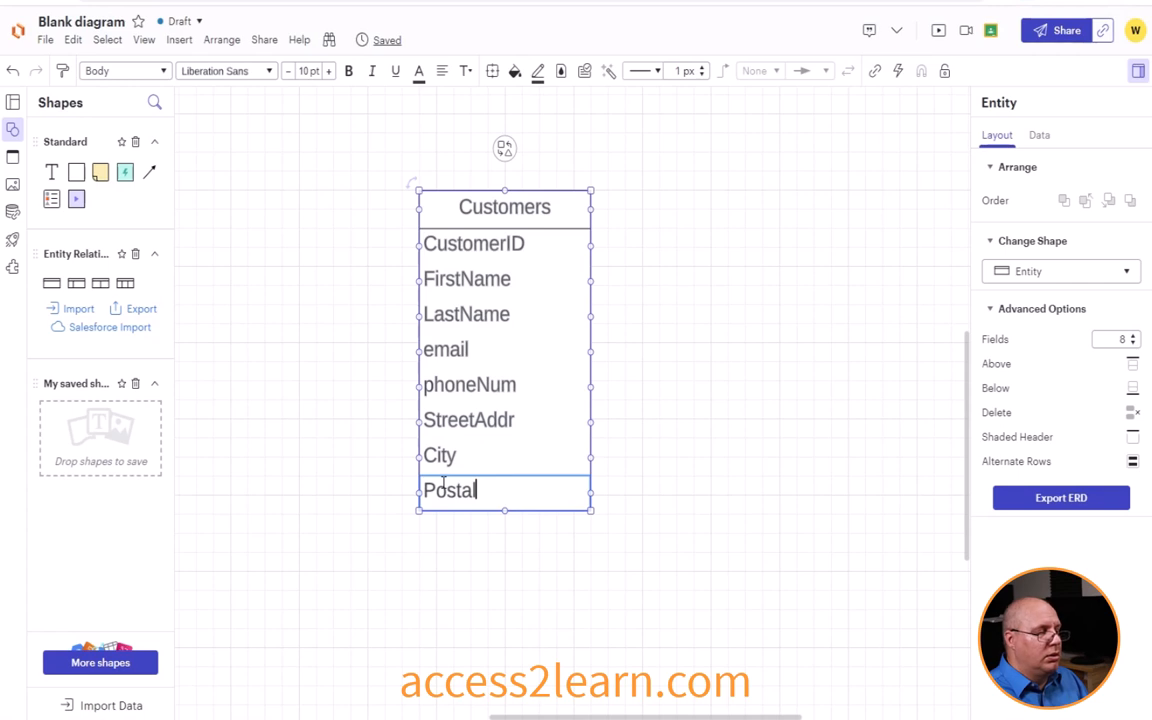
pyautogui.write('Code')
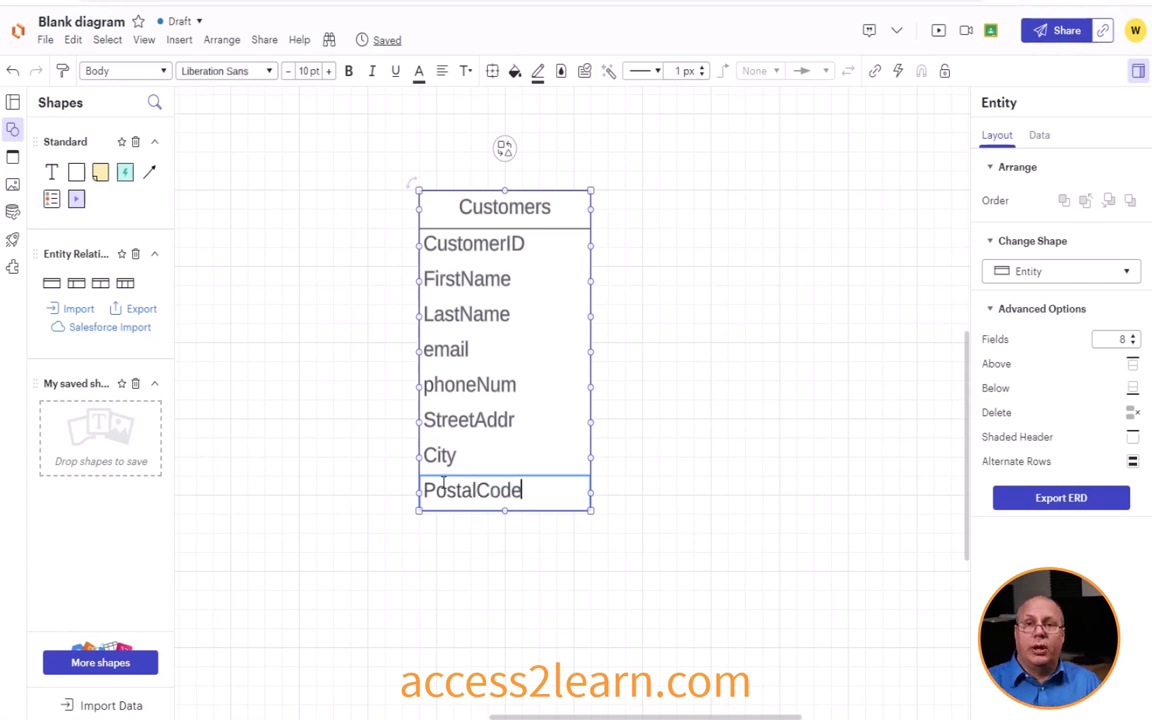